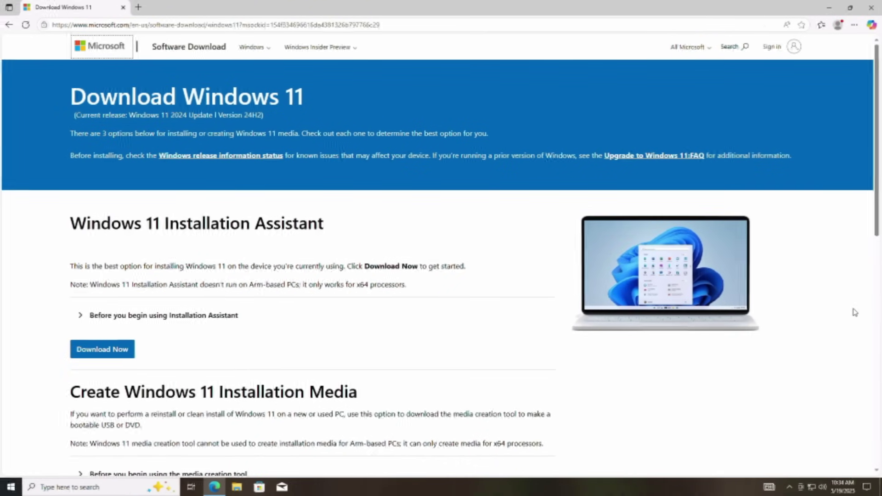
# Select the Windows 11 (multi-edition ISO for x64 devices) download and confirm it
pyautogui.scroll(-5, 854, 312)
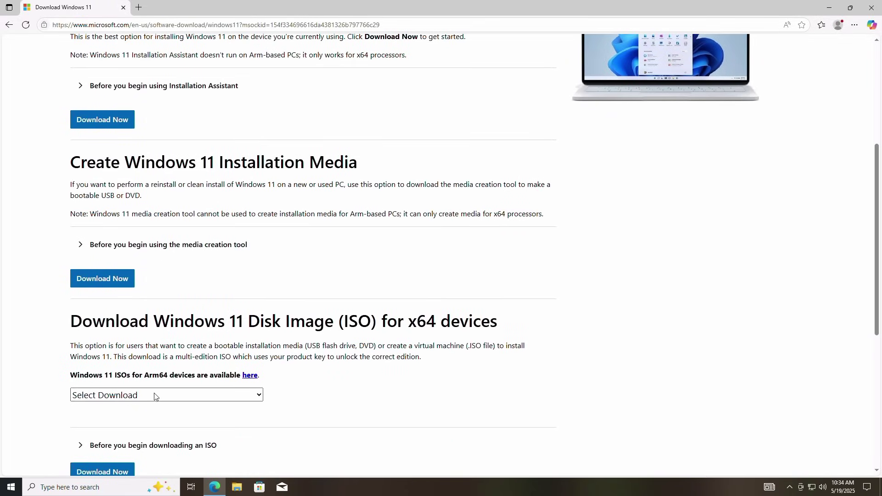
pyautogui.click(153, 396)
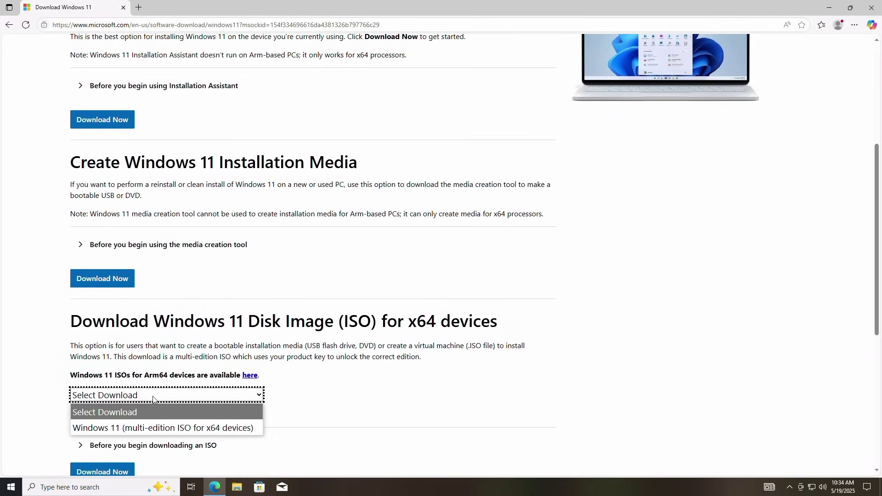
pyautogui.click(149, 427)
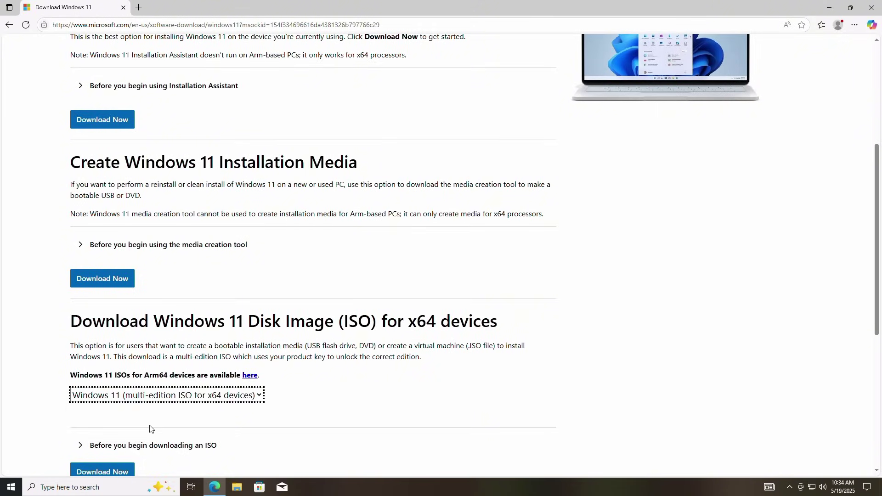
pyautogui.scroll(-1, 145, 428)
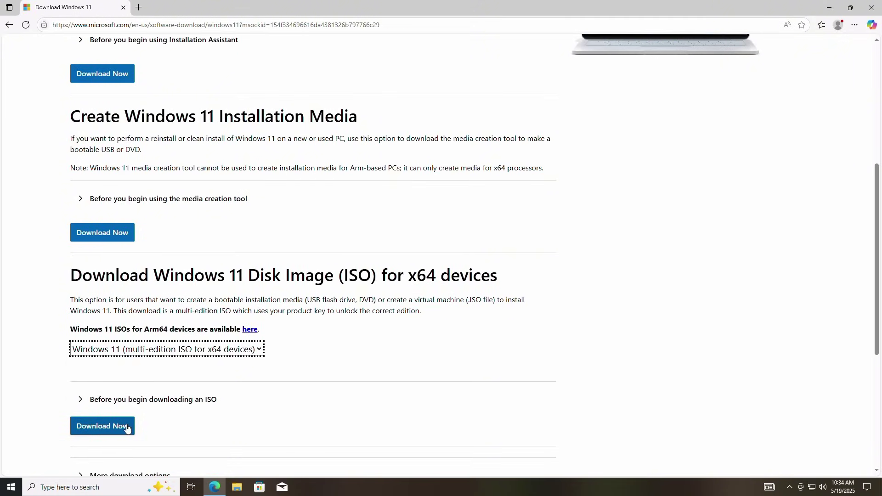
pyautogui.click(127, 428)
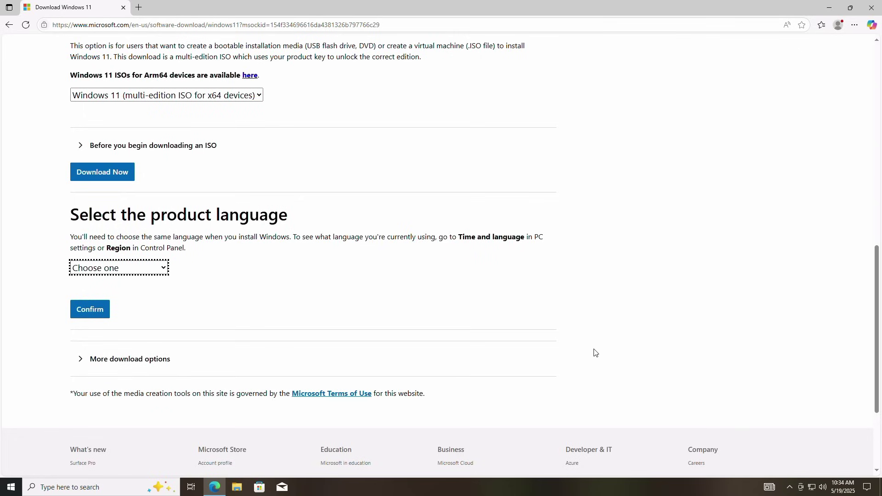
# Choose English (United States) and download Win11_24H2_English_x64.iso as the 64-bit version
pyautogui.click(156, 269)
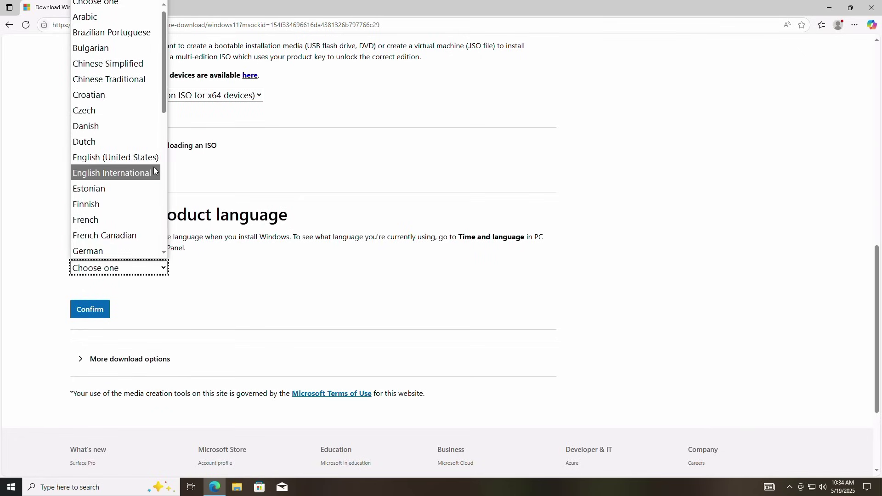
pyautogui.click(153, 164)
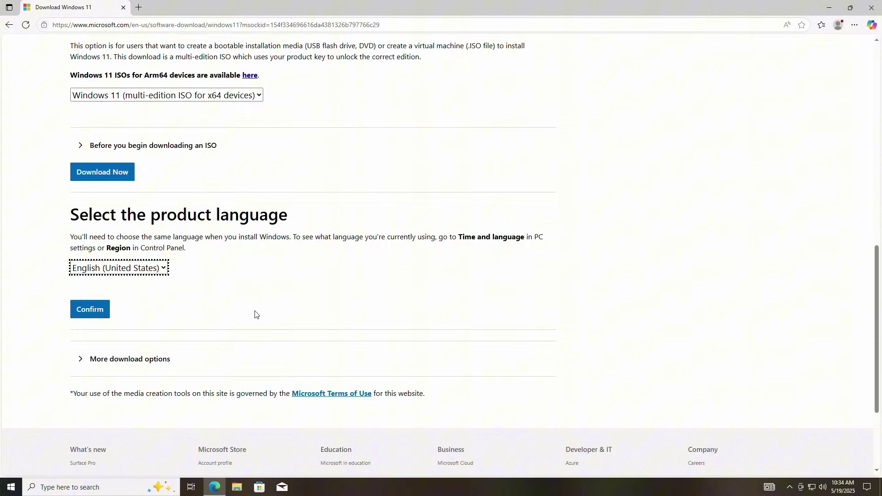
pyautogui.click(95, 312)
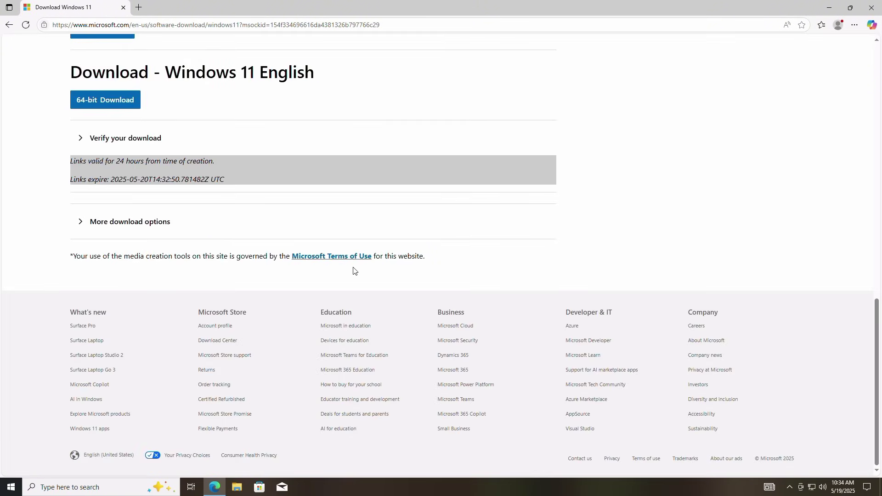
pyautogui.scroll(2, 340, 255)
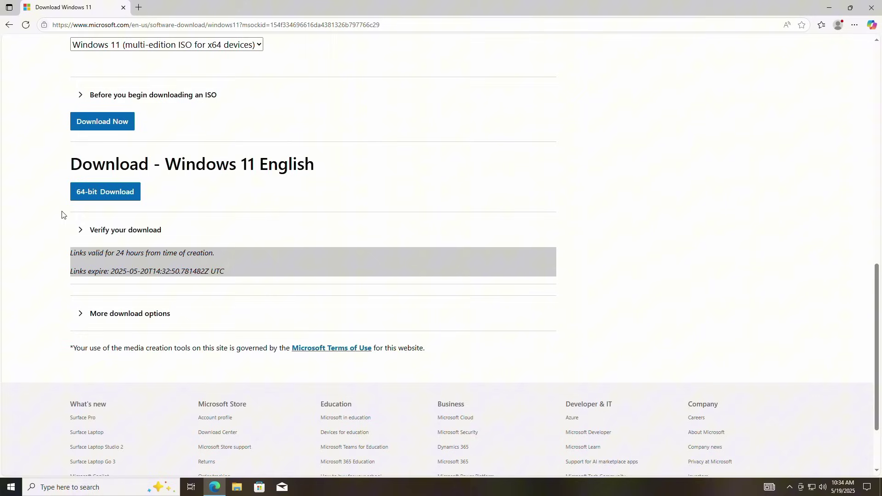
pyautogui.click(122, 197)
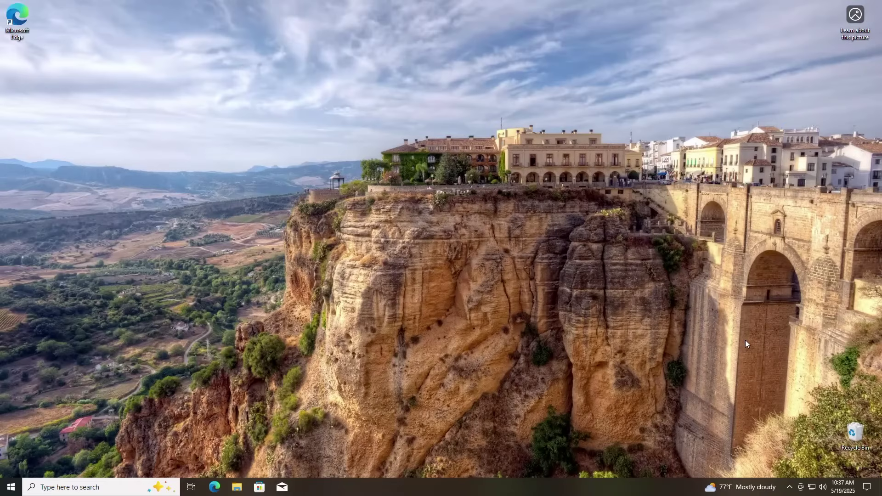
# Mount Win11_24H2_English_x64.iso from Downloads as DVD Drive (E:), allowing it past the security warning
pyautogui.click(237, 488)
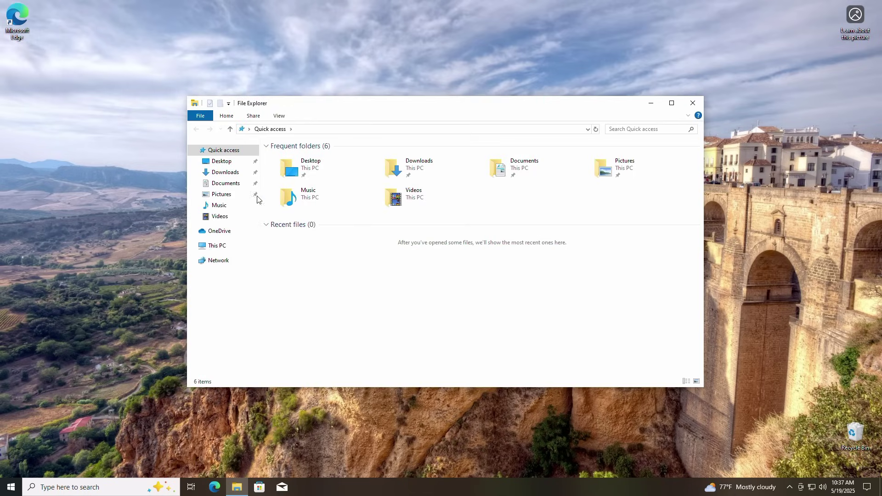
pyautogui.click(237, 178)
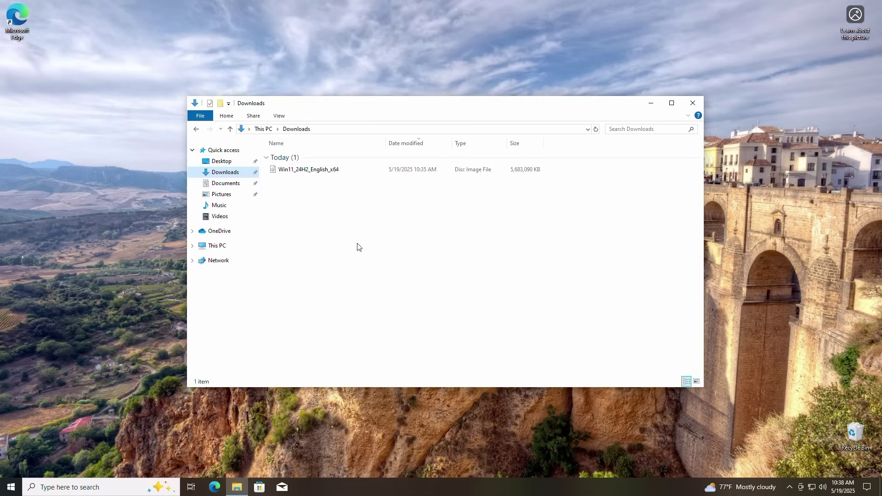
pyautogui.click(323, 170)
pyautogui.rightClick(322, 171)
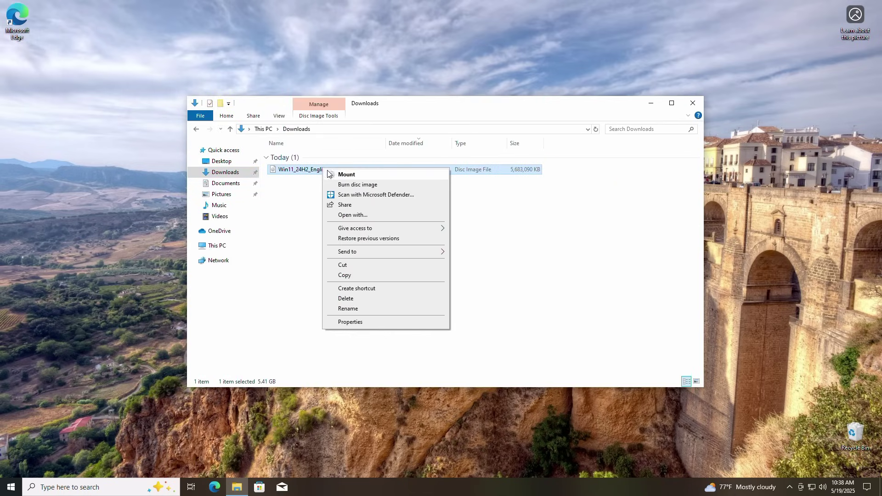
pyautogui.click(341, 175)
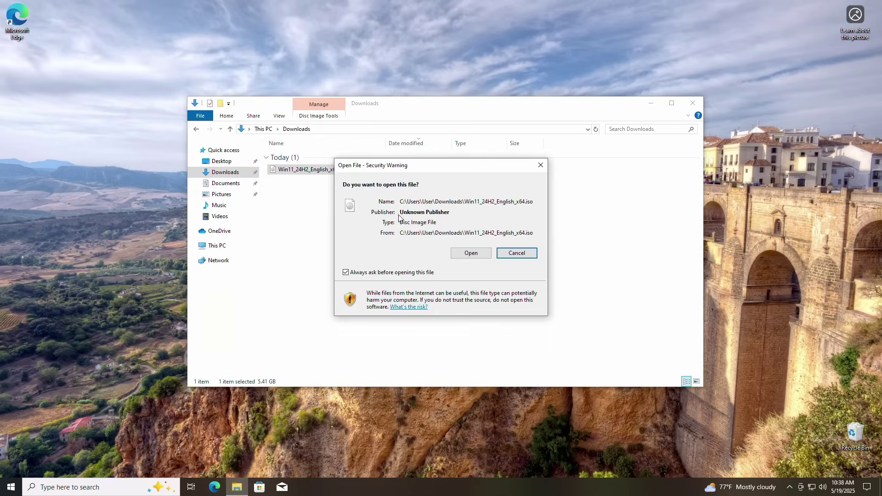
pyautogui.click(470, 253)
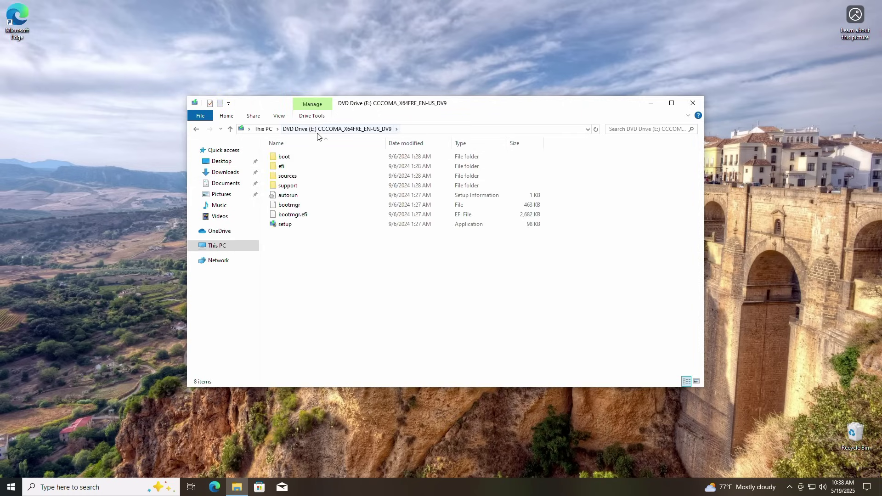
pyautogui.click(192, 247)
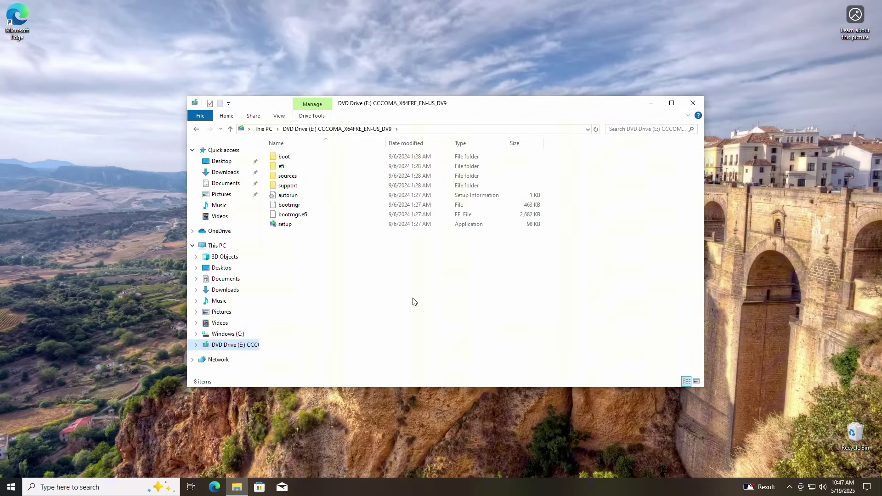
# Close File Explorer, search 'cmd' and launch Command Prompt as administrator, accepting UAC
pyautogui.click(693, 103)
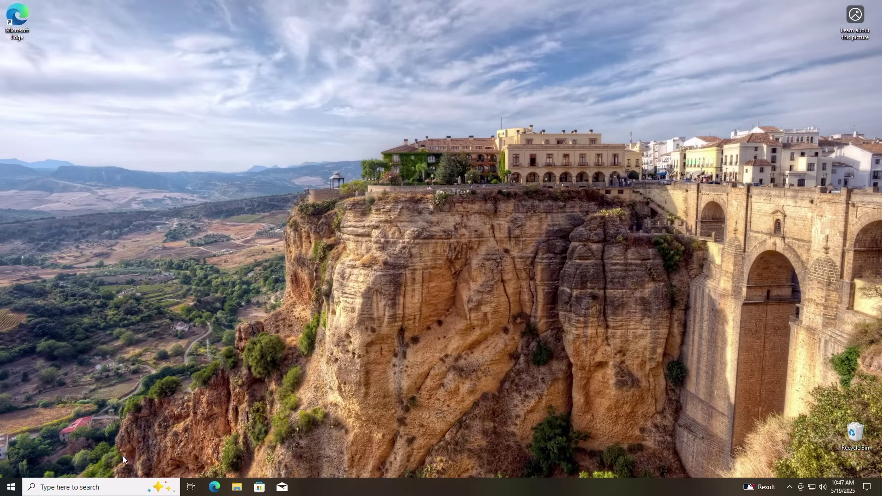
pyautogui.click(110, 486)
pyautogui.write('cmd')
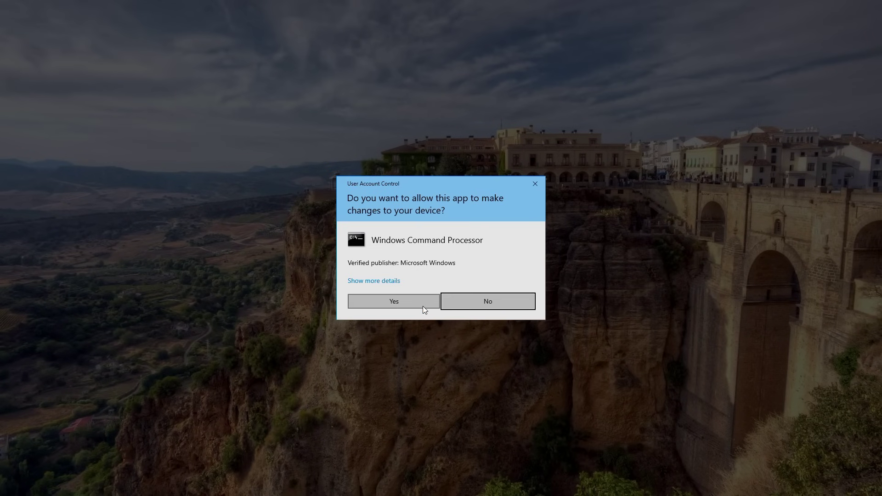
pyautogui.click(423, 306)
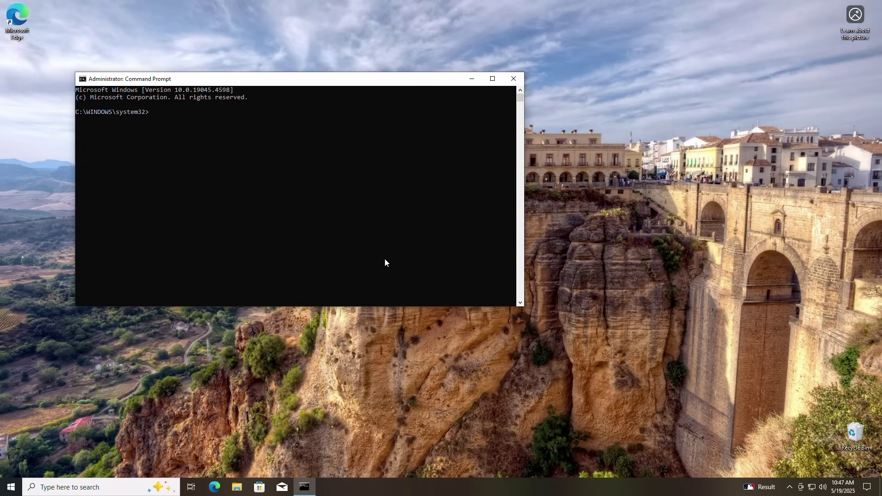
# On drive E:, run setup.exe /Product Server /Compat IgnoreWarning /MigrateDrivers All
pyautogui.write('e:')
pyautogui.press('Return')
pyautogui.write('setup.exe')
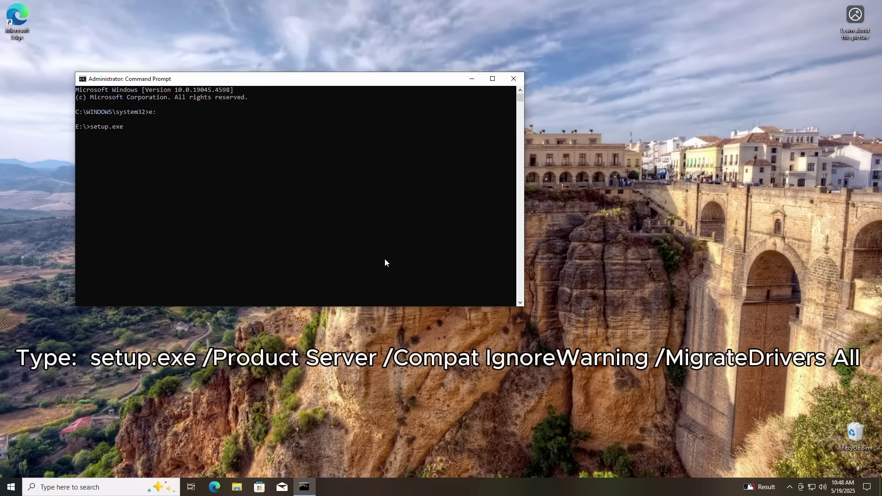
pyautogui.write(' /Product Sr')
pyautogui.write('rver /Compat IgnoreWarning')
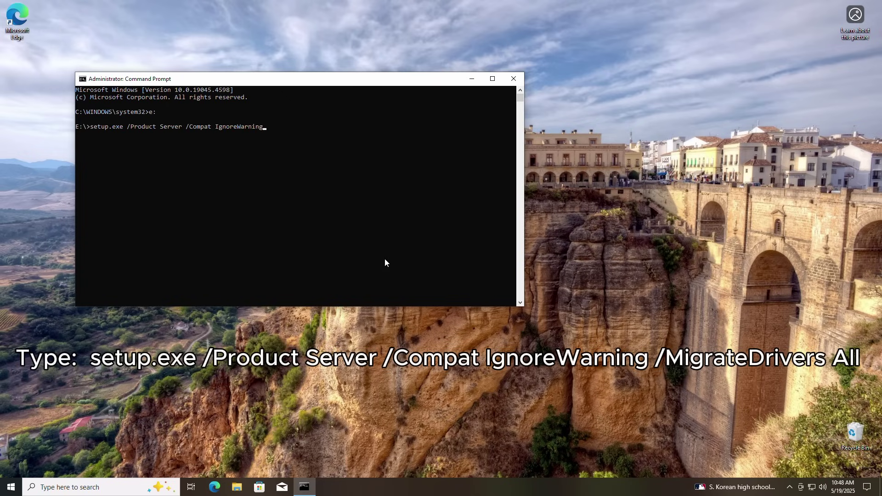
pyautogui.write(' /MigrateDrivers All')
pyautogui.press('Return')
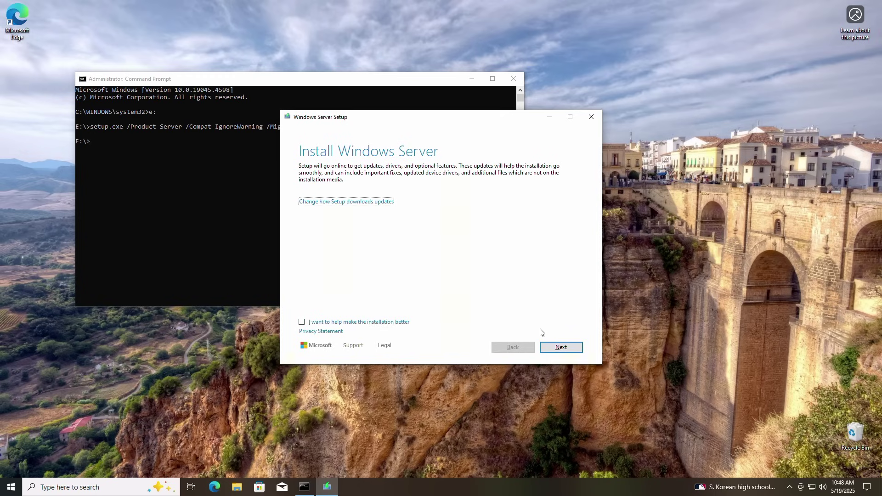
# Accept the license, keep files, settings and apps, and start the Windows 11 install
pyautogui.click(557, 352)
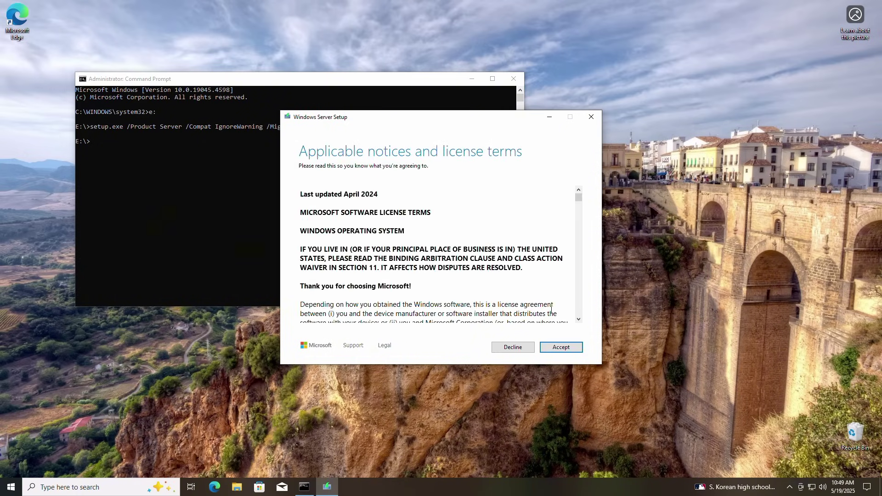
pyautogui.click(568, 351)
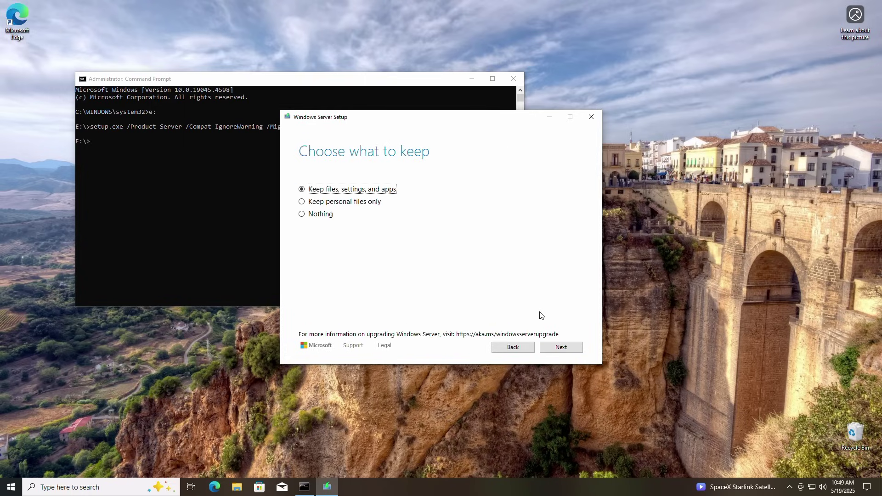
pyautogui.click(556, 343)
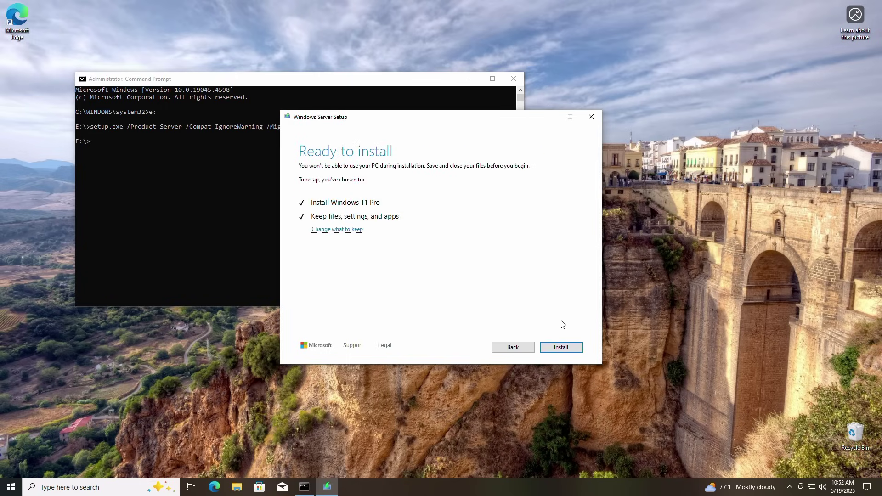
pyautogui.click(578, 349)
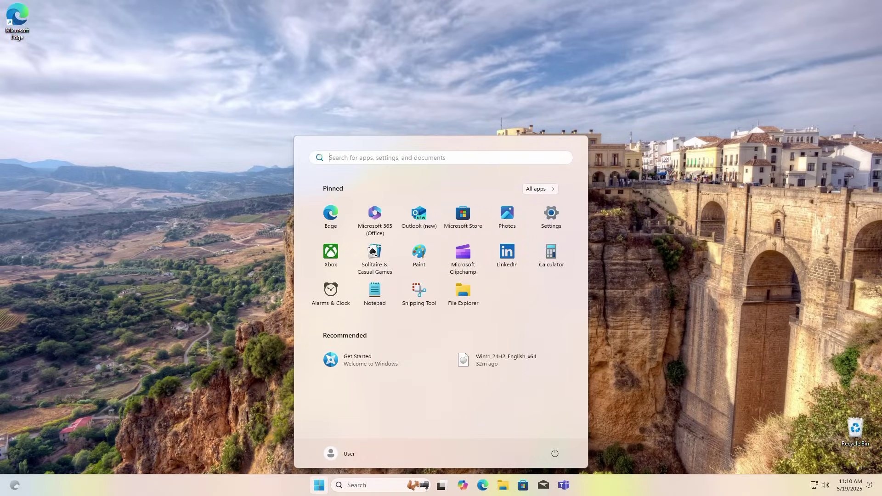
# Run winver from the Run box to show Windows 11 Version 24H2 (OS Build 26100.1742)
pyautogui.press('super+r')
pyautogui.write('winver')
pyautogui.press('Return')
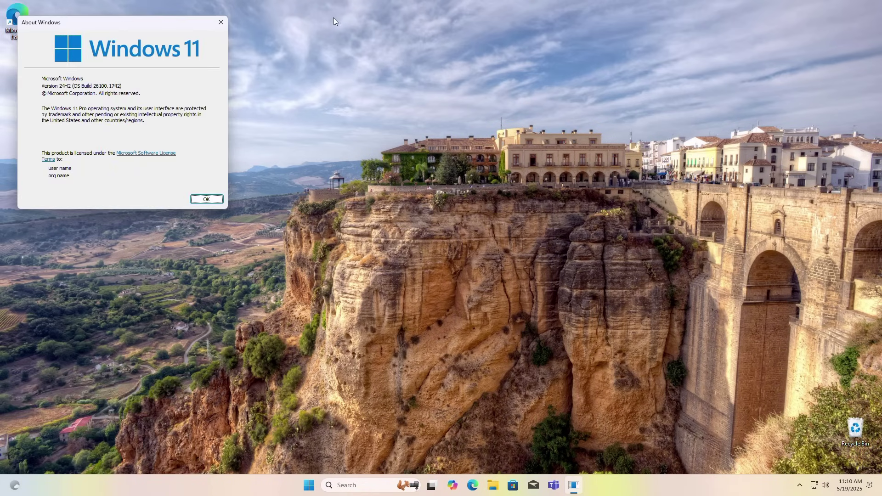